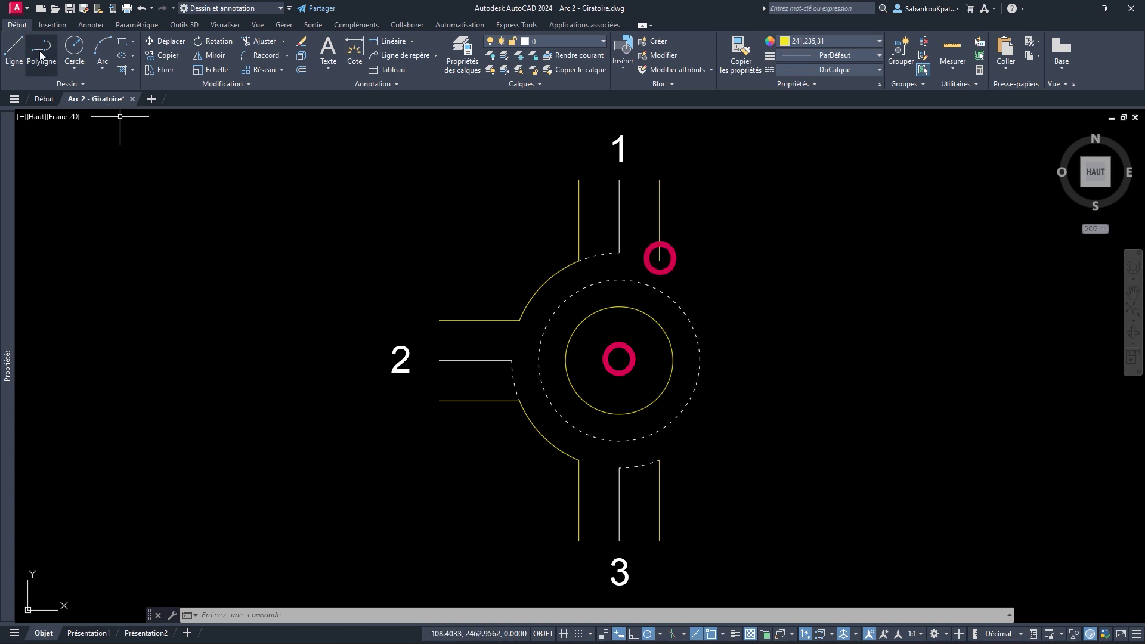
# Step: Draw a start-centre-end arc from branch 3's road edge to branch 1's about the roundabout centre, then delete it
pyautogui.click(110, 68)
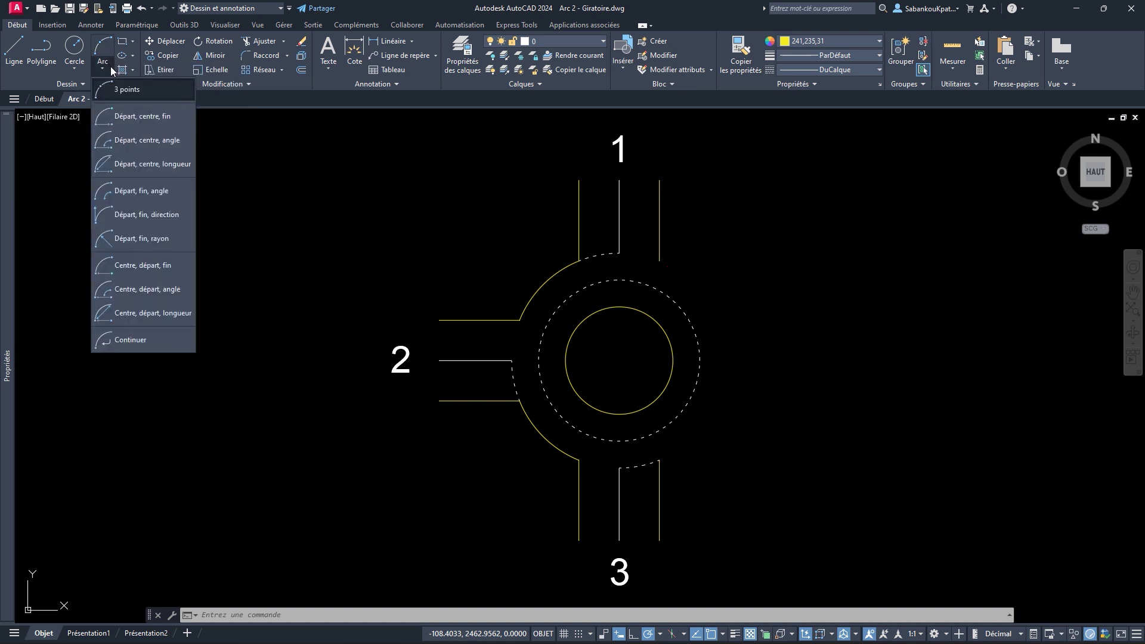
pyautogui.click(180, 113)
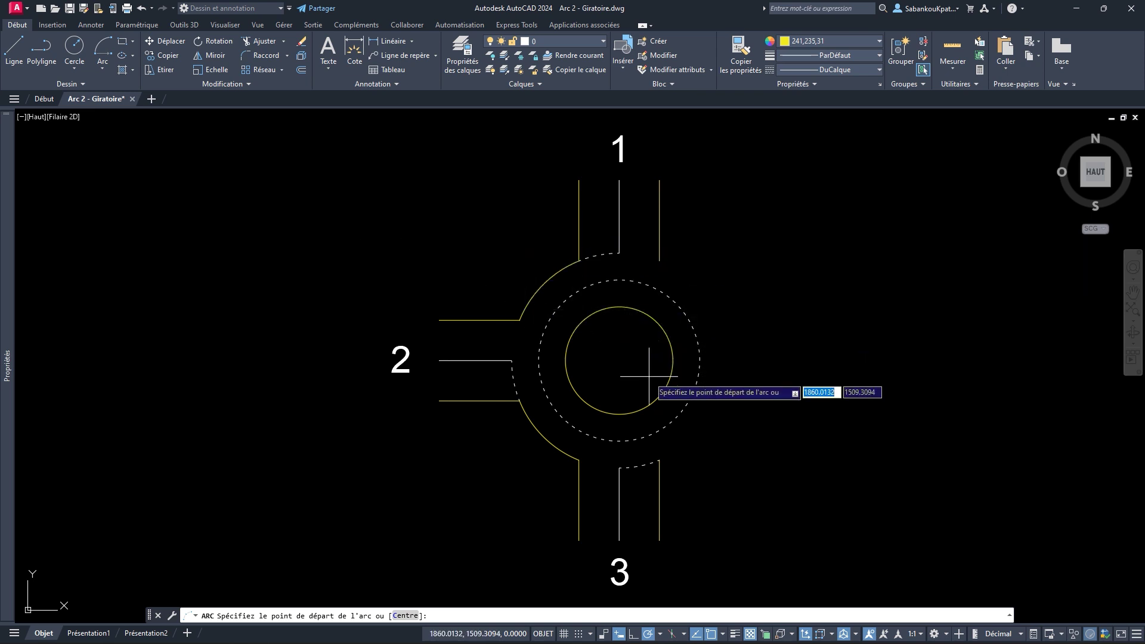
pyautogui.click(658, 459)
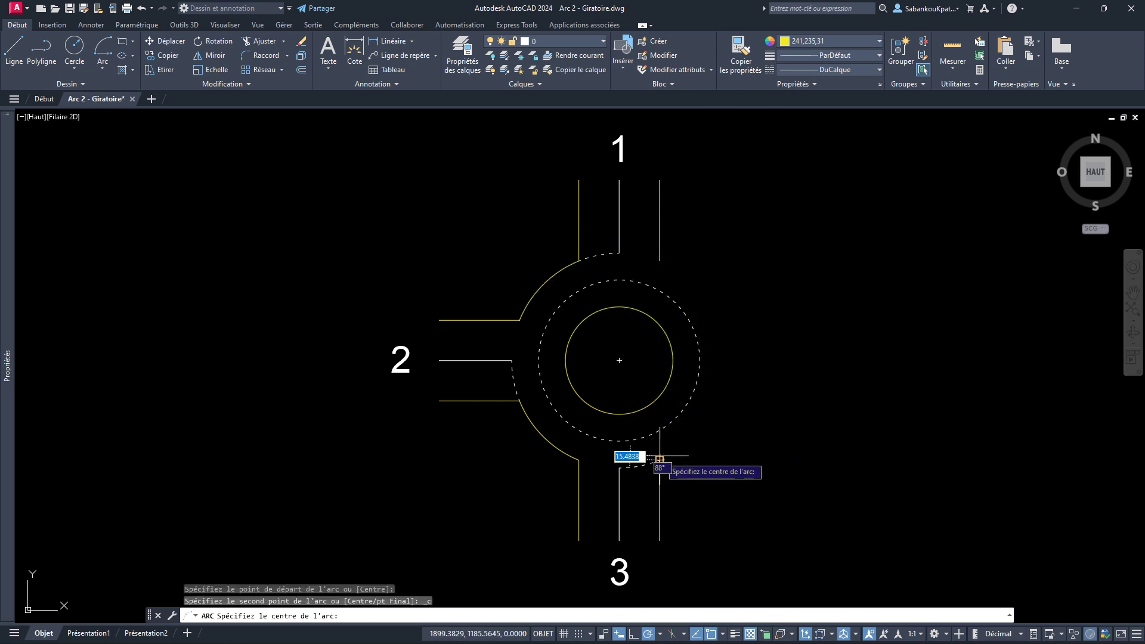
pyautogui.click(620, 360)
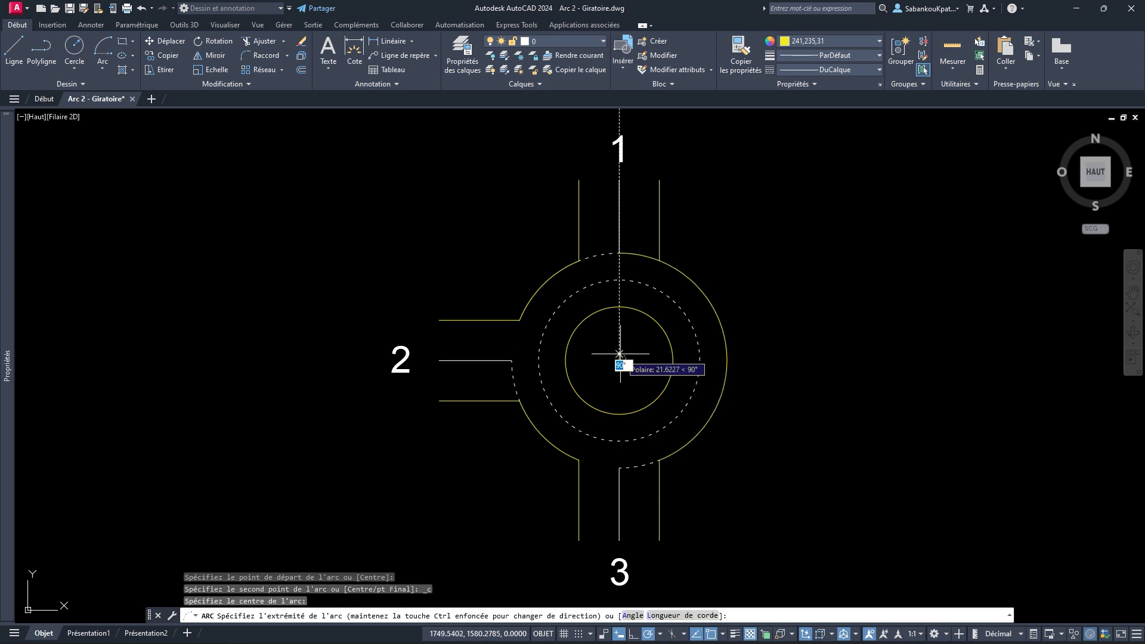
pyautogui.click(707, 281)
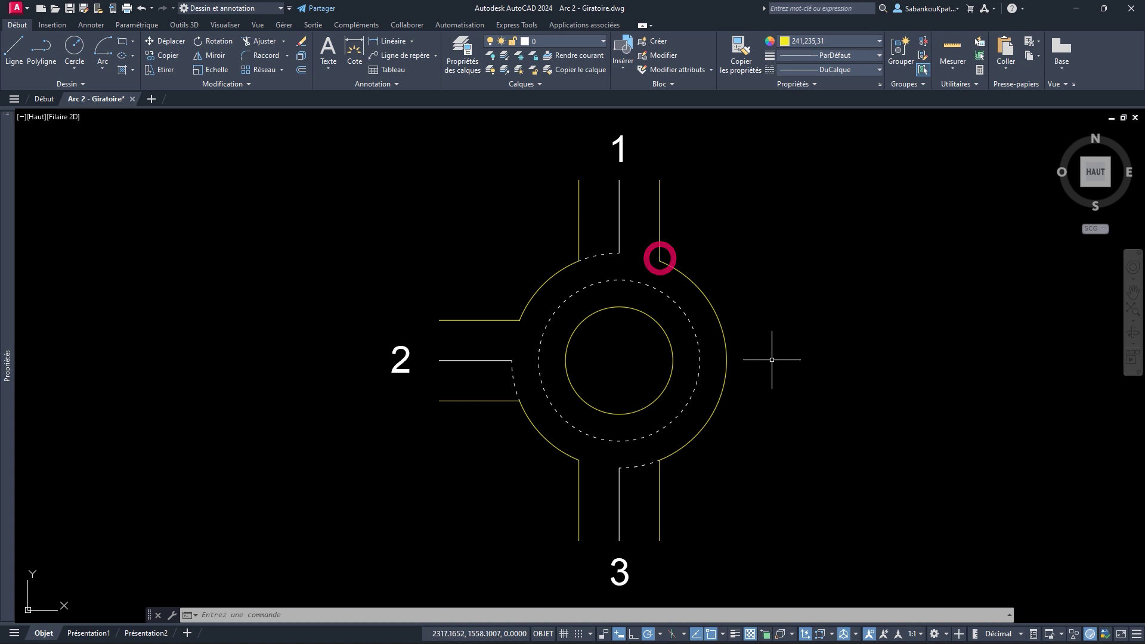
pyautogui.click(729, 364)
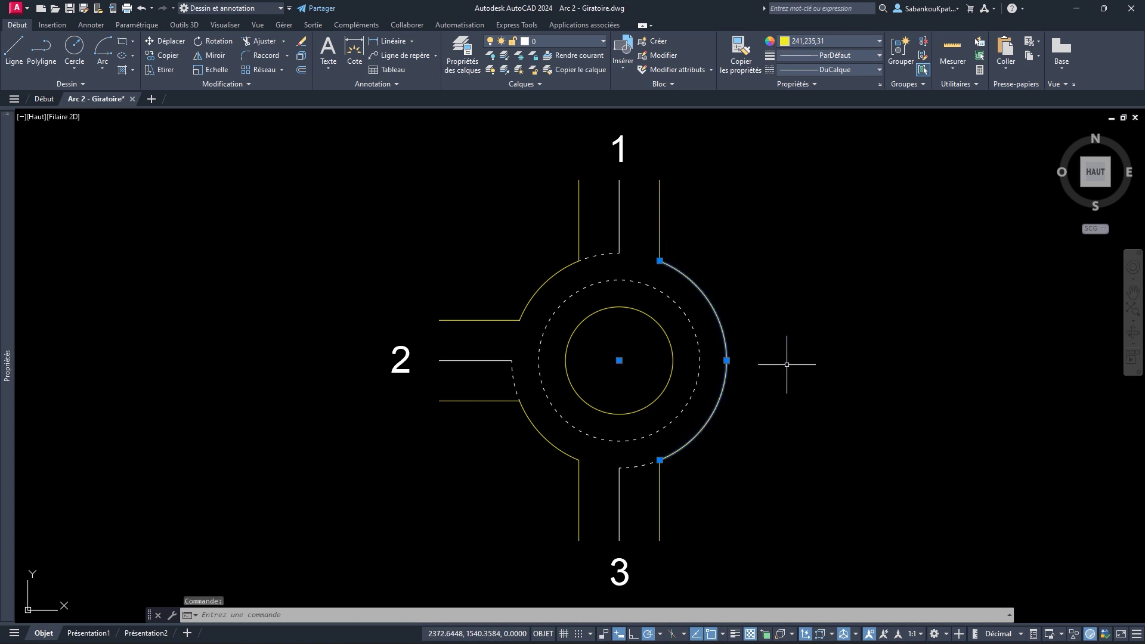
pyautogui.press('Delete')
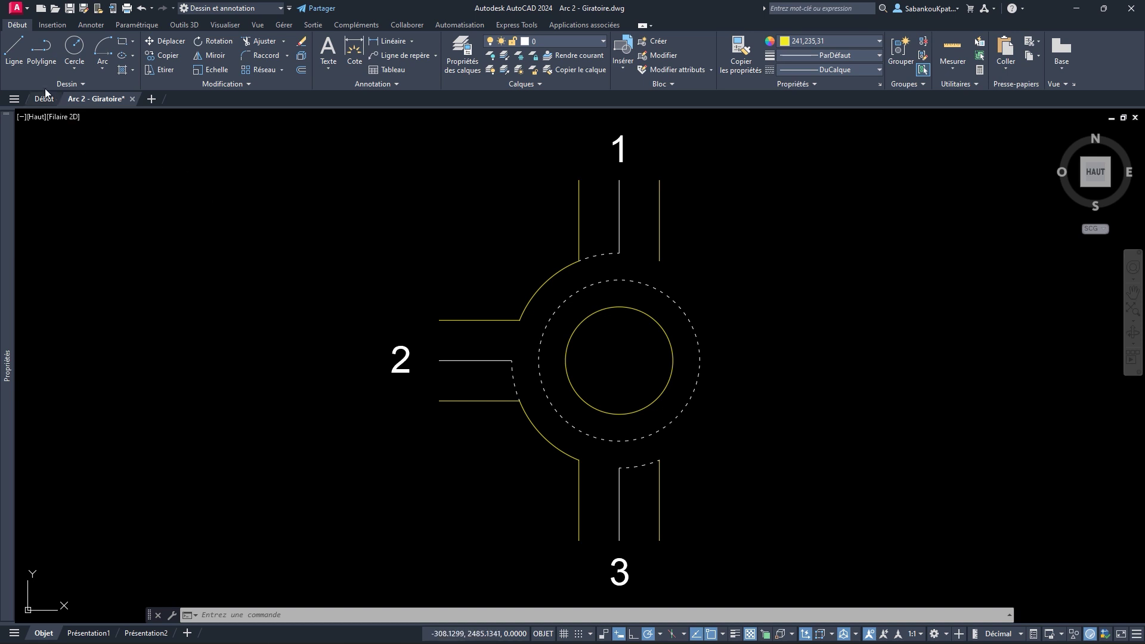
# Step: Draw lines from branch 3's road-edge end to the roundabout centre and on to branch 1's road-edge end
pyautogui.click(14, 55)
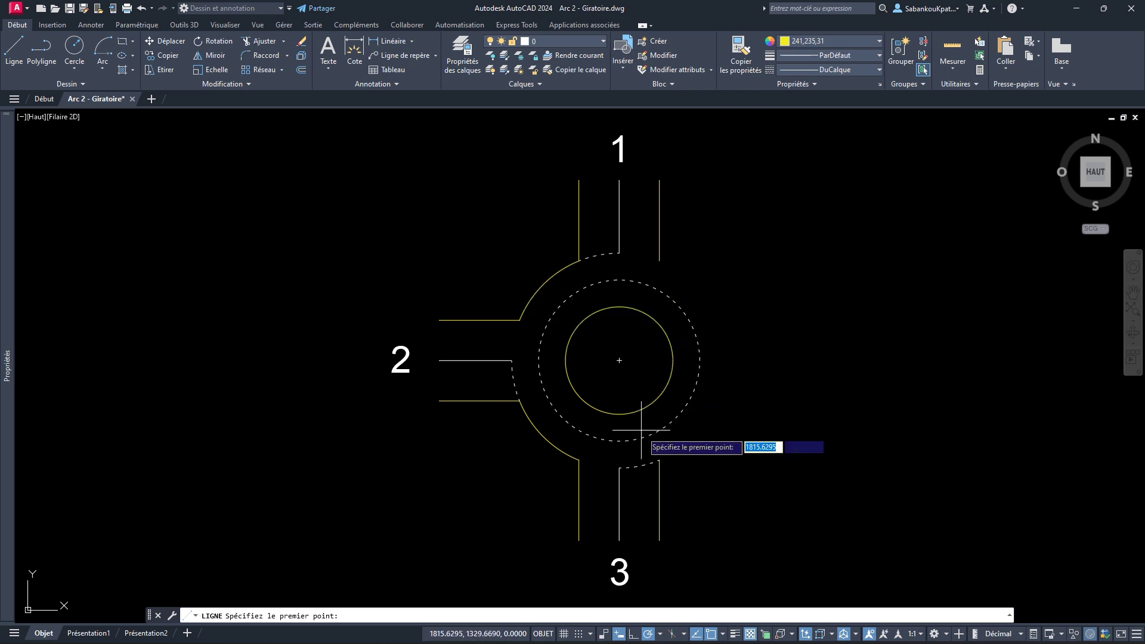
pyautogui.click(659, 459)
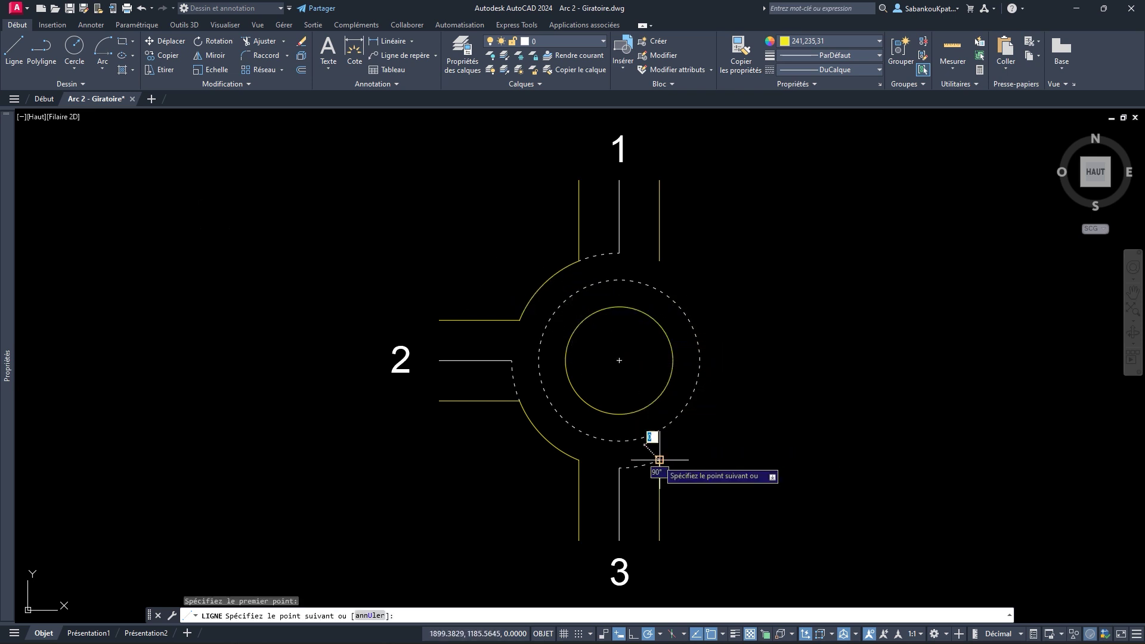
pyautogui.click(619, 360)
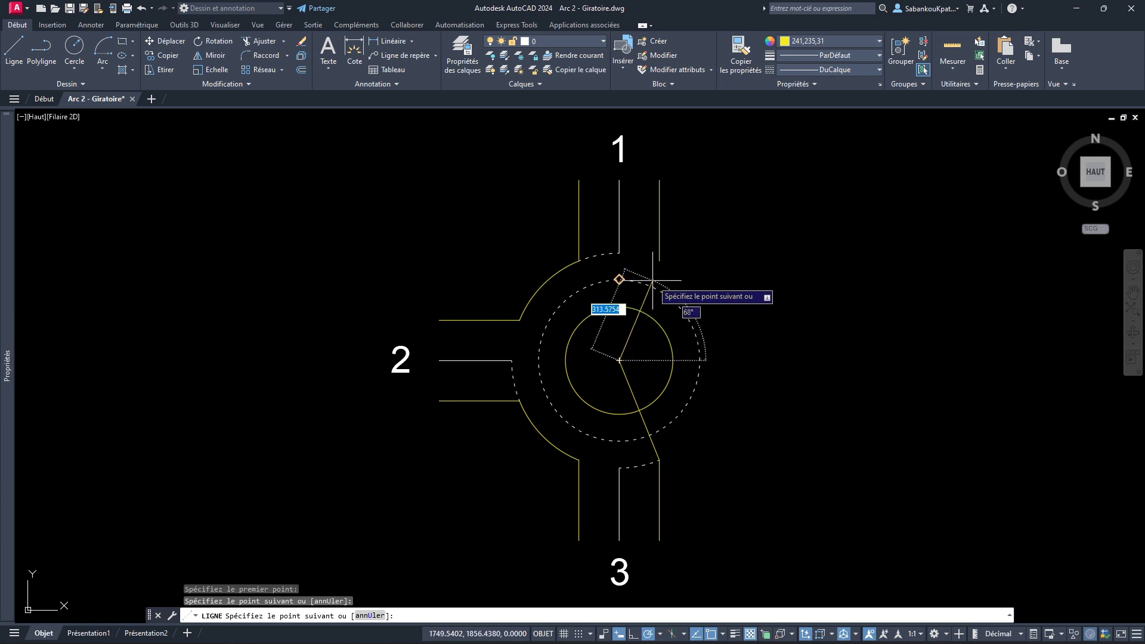
pyautogui.click(659, 261)
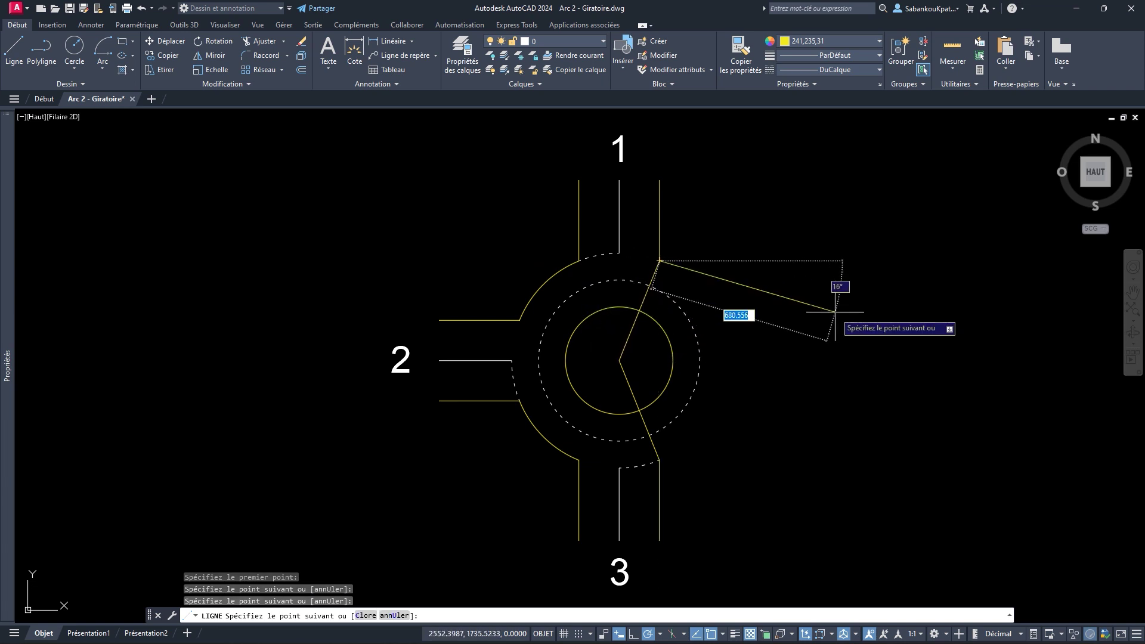
pyautogui.press('Return')
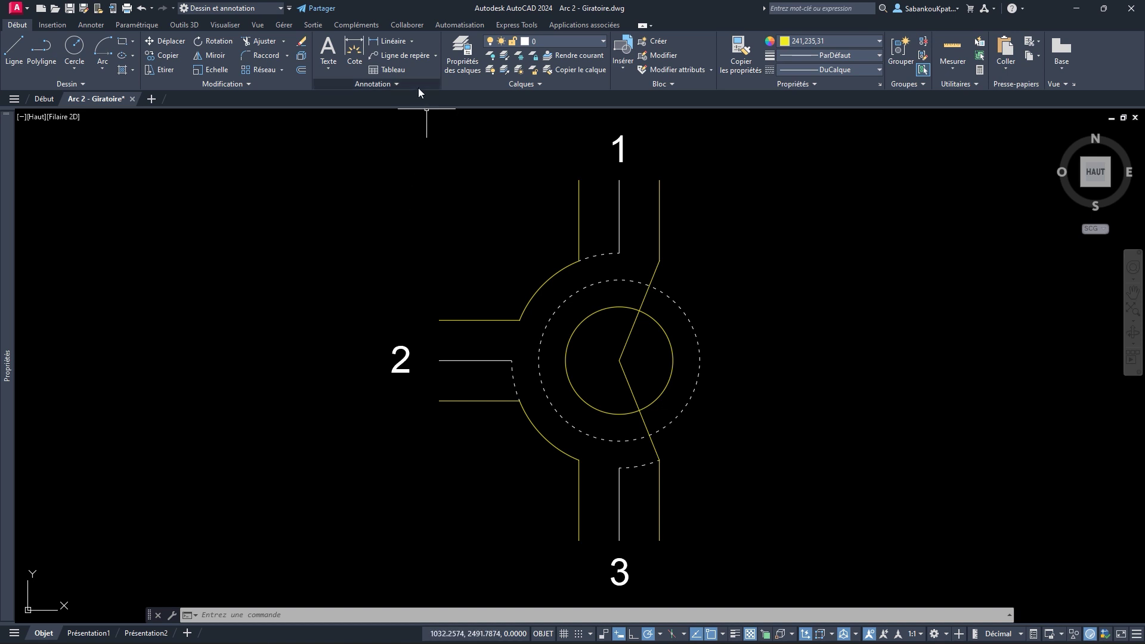
# Step: Add an angular dimension between the lower and upper centre lines, placed right of the roundabout
pyautogui.click(411, 42)
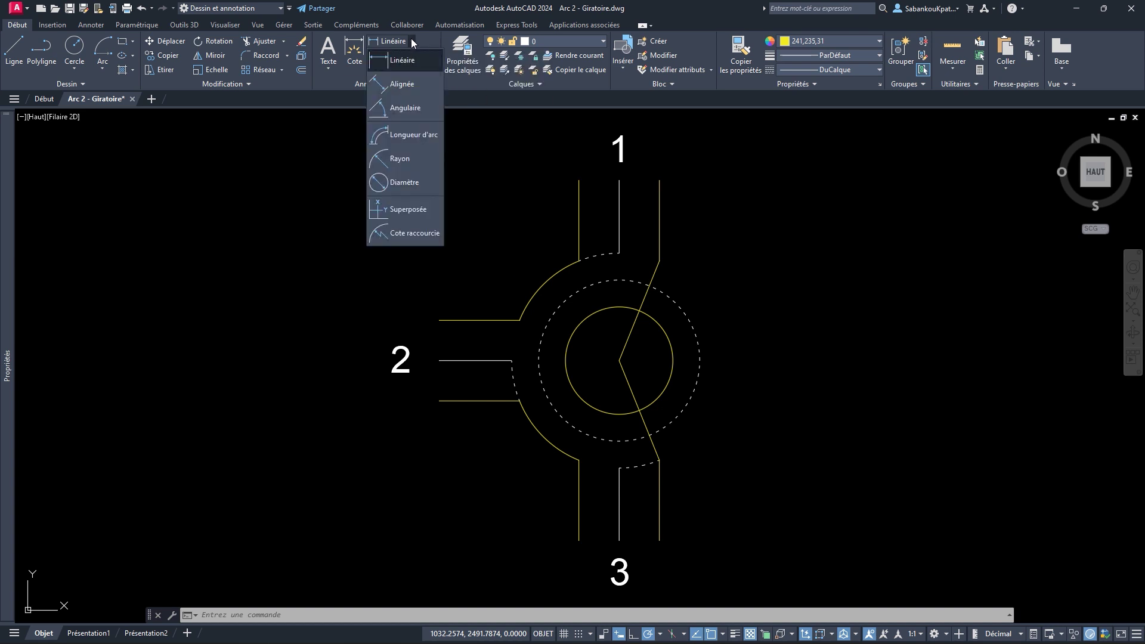
pyautogui.click(413, 108)
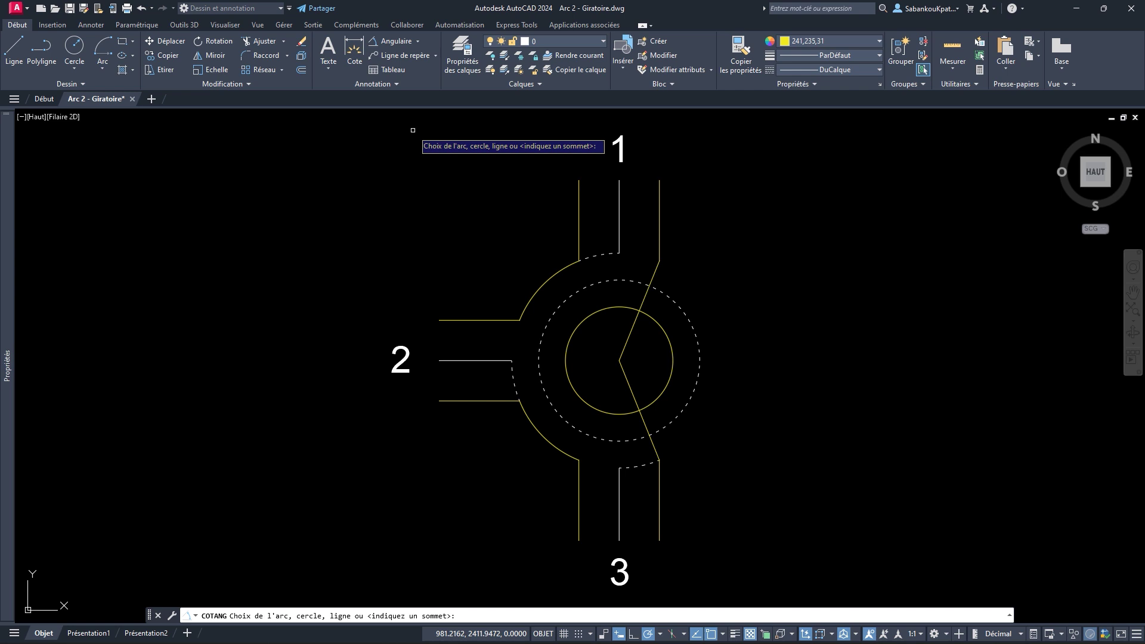
pyautogui.click(631, 378)
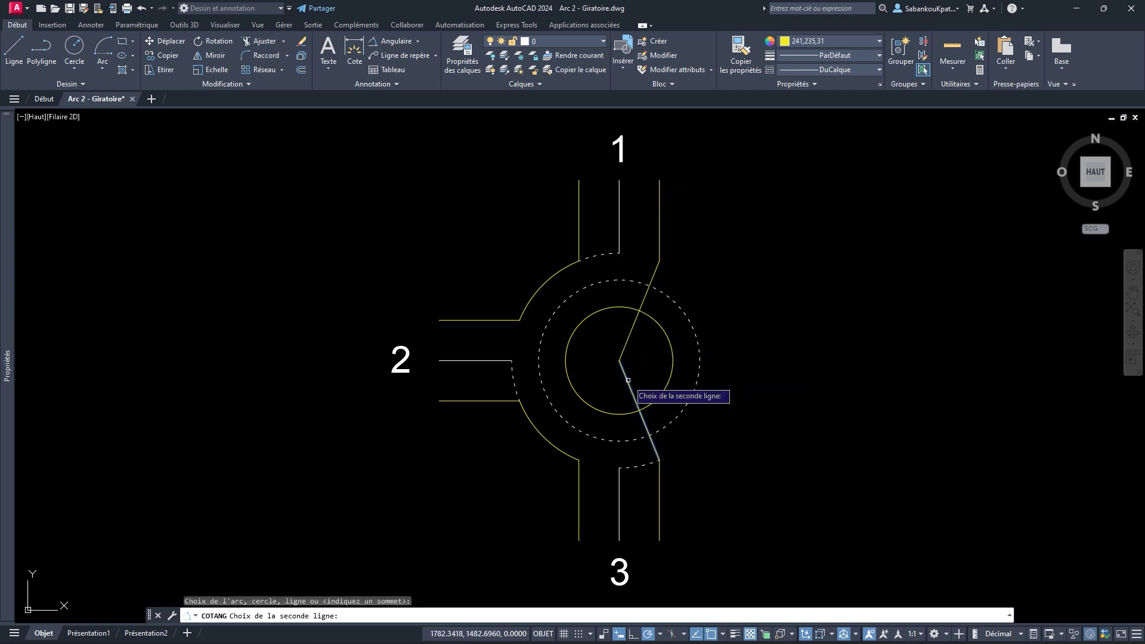
pyautogui.click(630, 329)
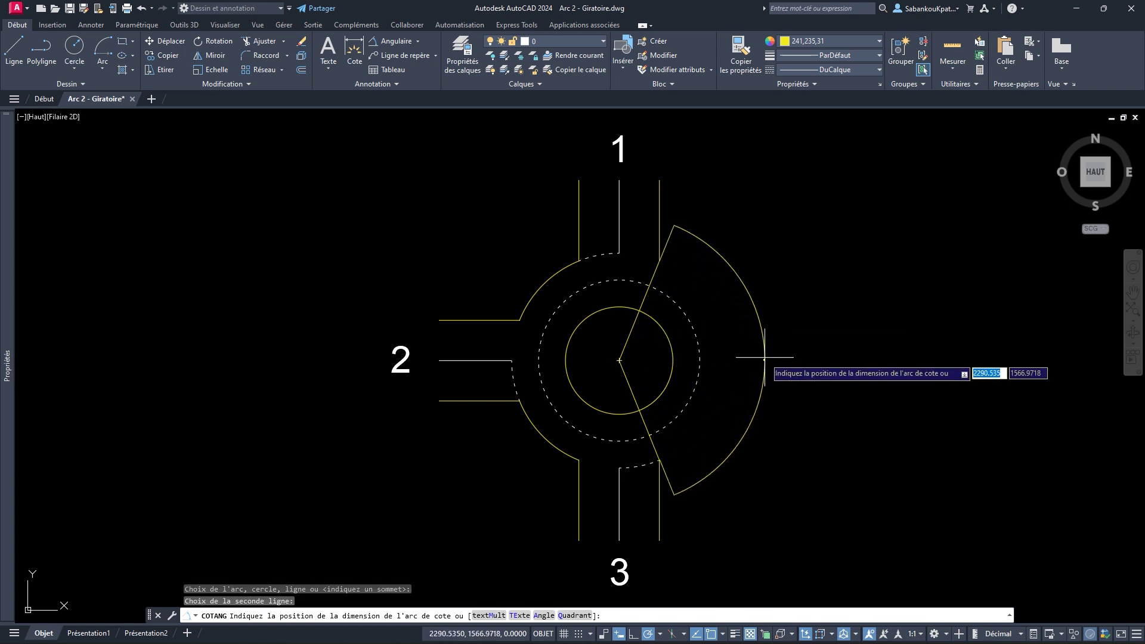
pyautogui.click(763, 357)
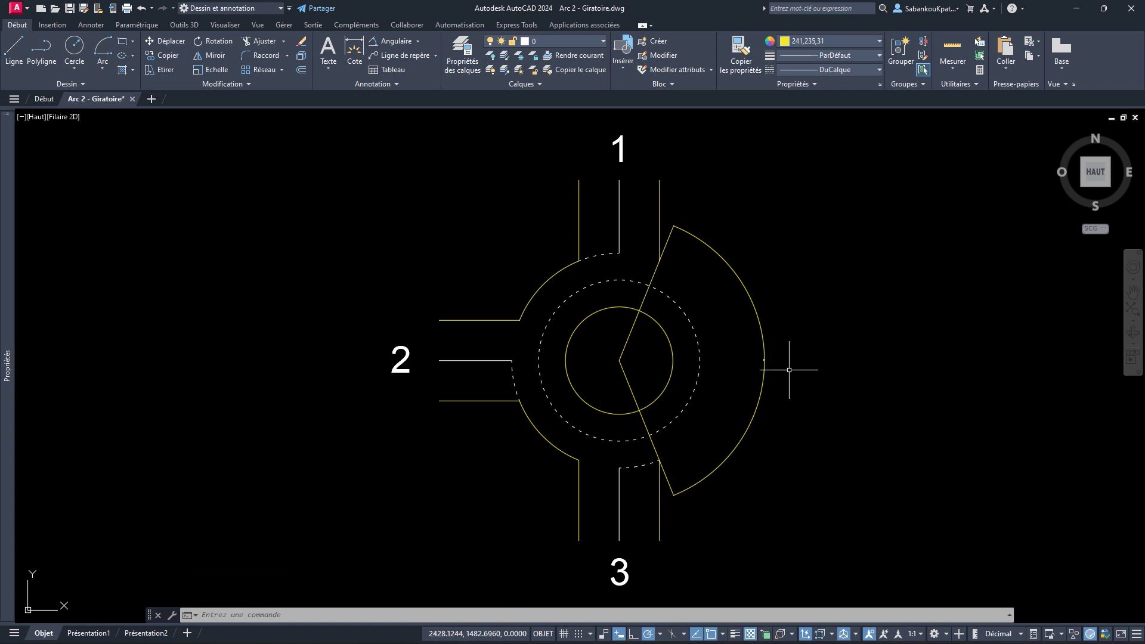
# Step: Zoom and pan to show the full roundabout with its centre lines and 136° angular dimension
pyautogui.scroll(2, 788, 370)
pyautogui.scroll(3, 766, 352)
pyautogui.scroll(3, 745, 365)
pyautogui.scroll(2, 745, 366)
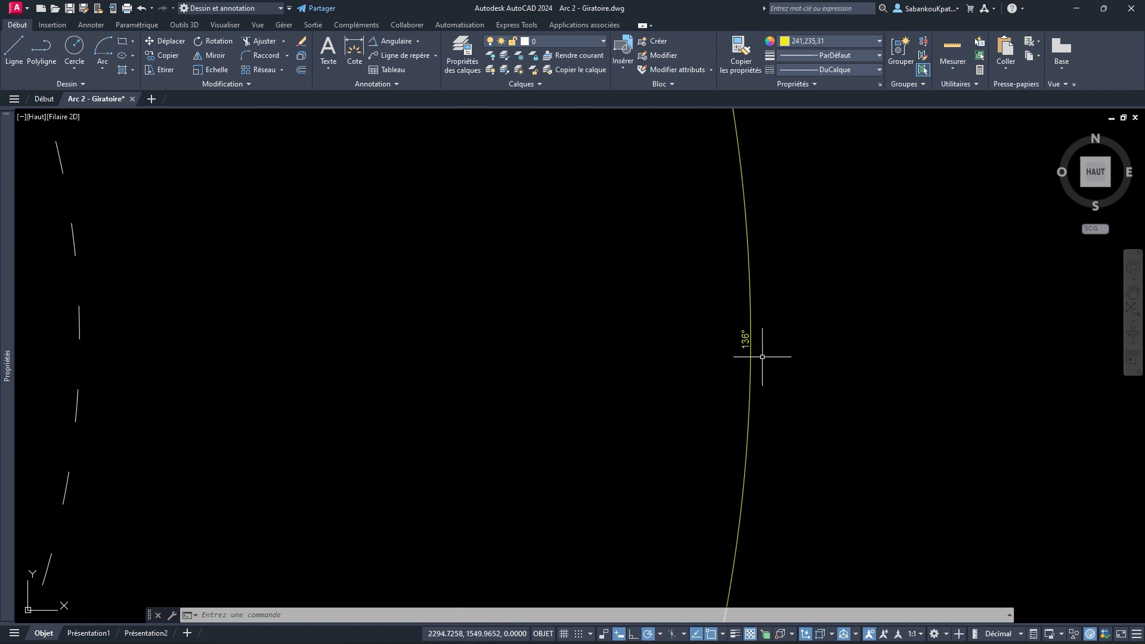
pyautogui.scroll(2, 762, 356)
pyautogui.scroll(2, 752, 344)
pyautogui.scroll(2, 750, 339)
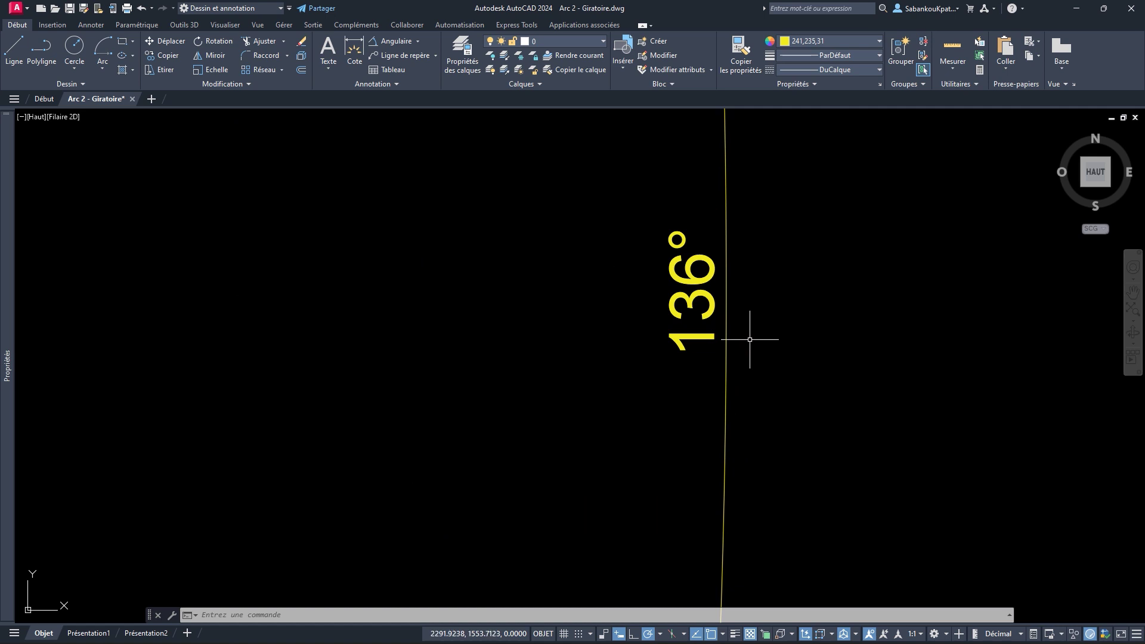
pyautogui.scroll(2, 766, 324)
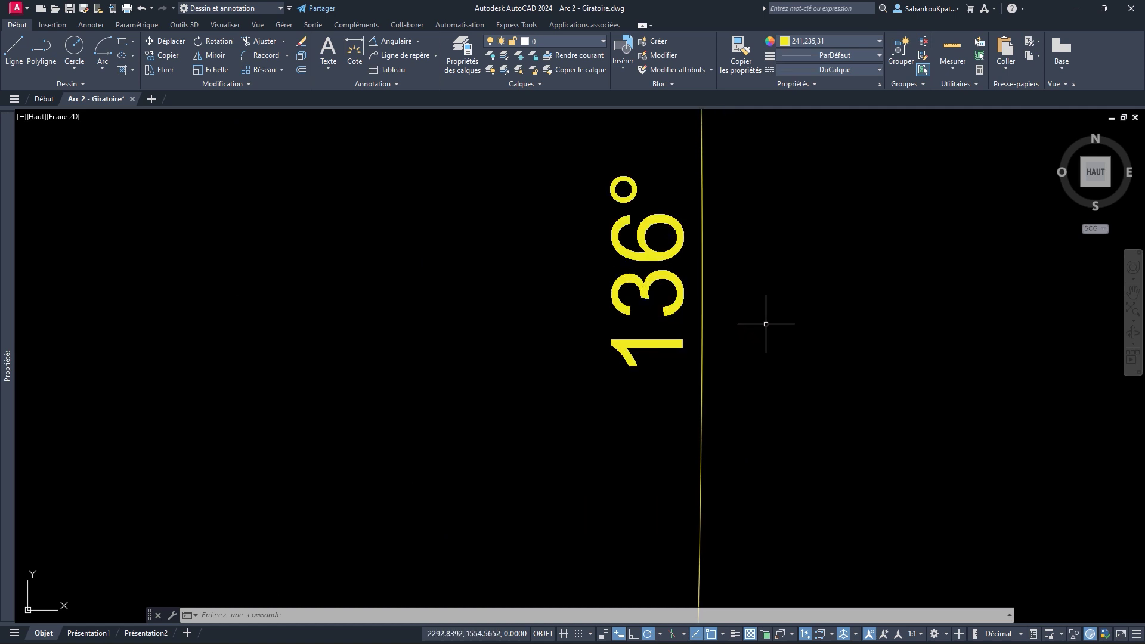
pyautogui.scroll(-2, 774, 324)
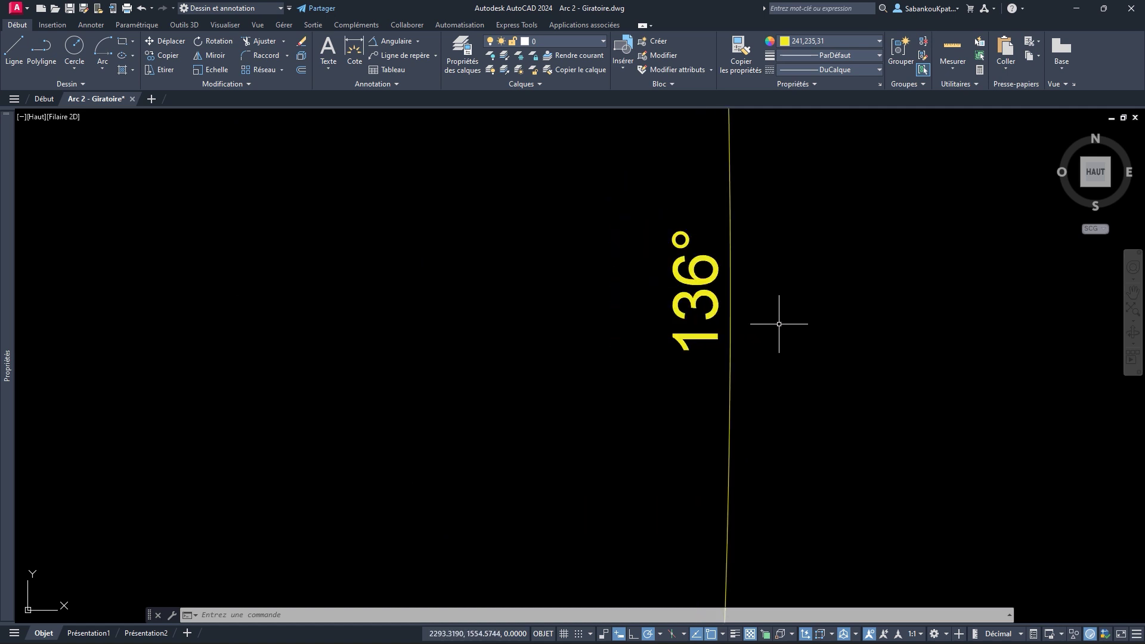
pyautogui.scroll(-1, 781, 328)
pyautogui.scroll(-1, 781, 328)
pyautogui.scroll(-2, 779, 325)
pyautogui.scroll(-2, 749, 327)
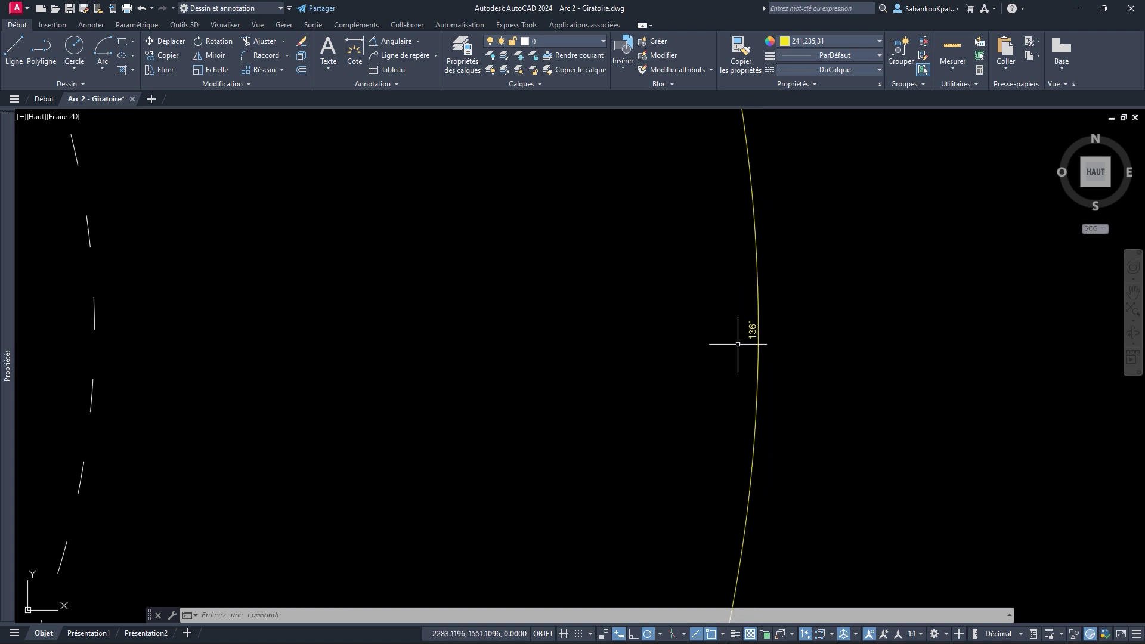
pyautogui.scroll(-1, 743, 344)
pyautogui.scroll(-2, 743, 344)
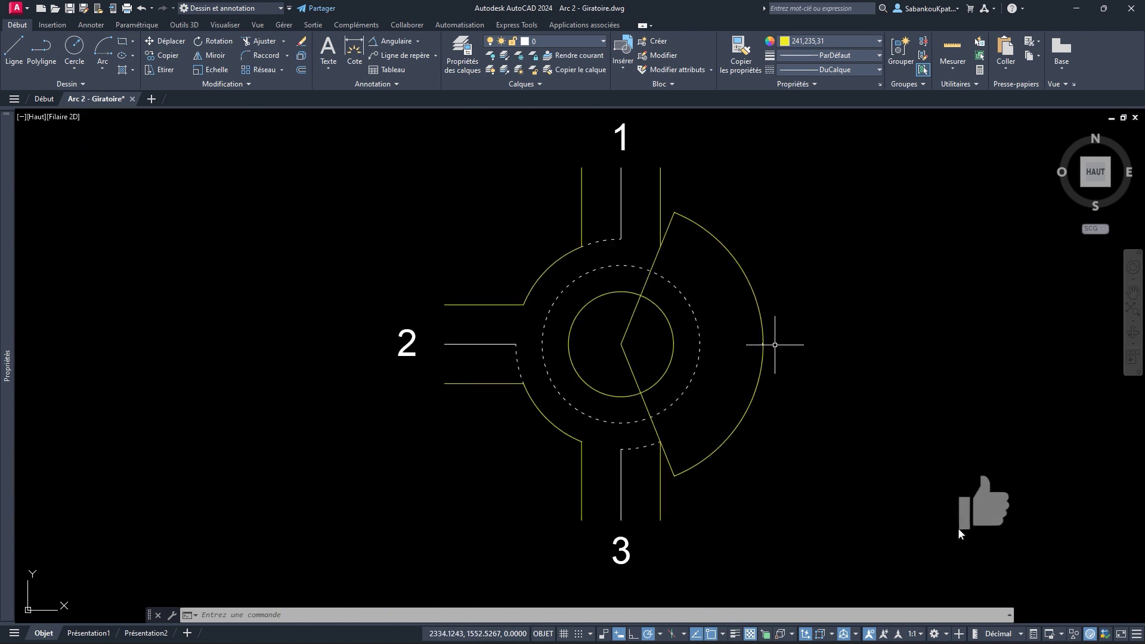
pyautogui.moveTo(778, 341); pyautogui.dragTo(765, 353, button='middle')
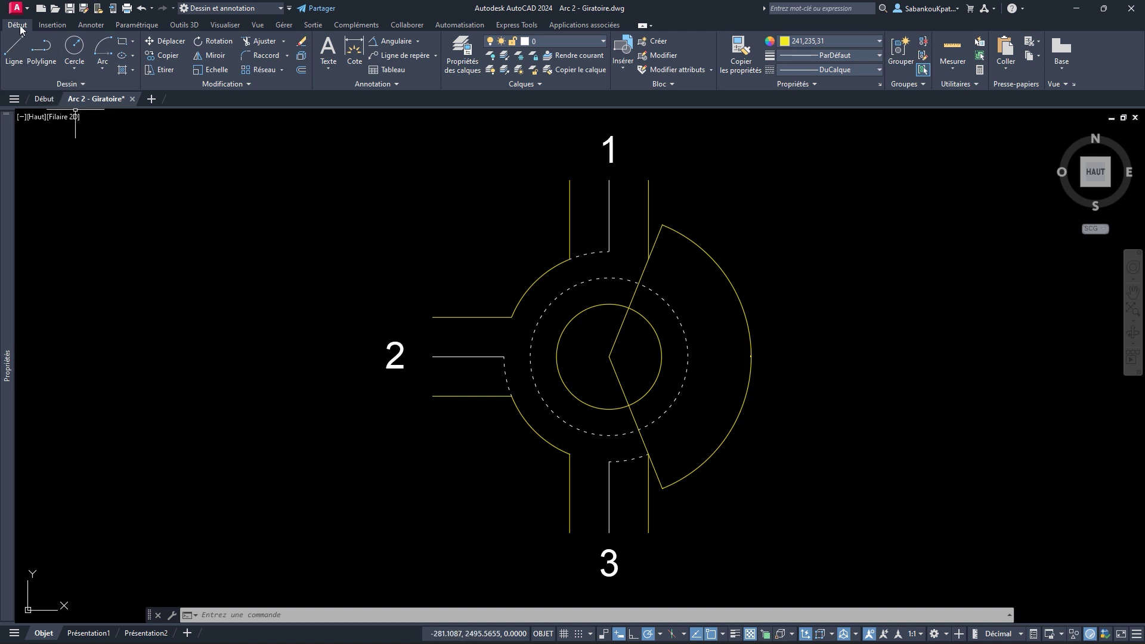
# Step: Draw a start-centre-angle arc from branch 3's edge end about the roundabout centre with a 136° included angle
pyautogui.click(104, 69)
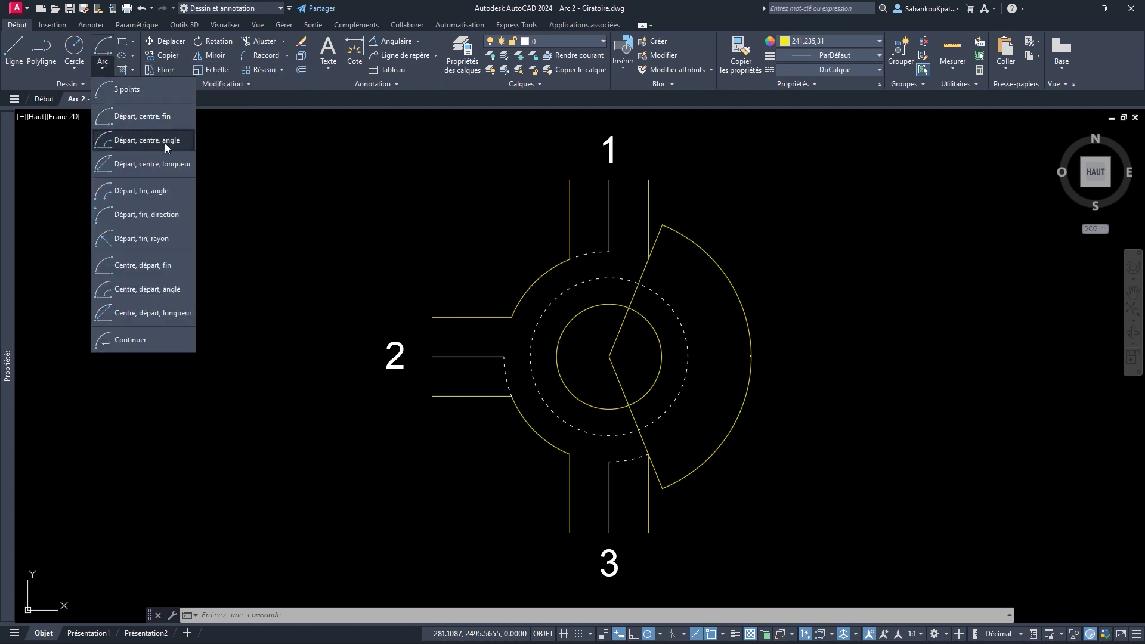
pyautogui.moveTo(143, 141)
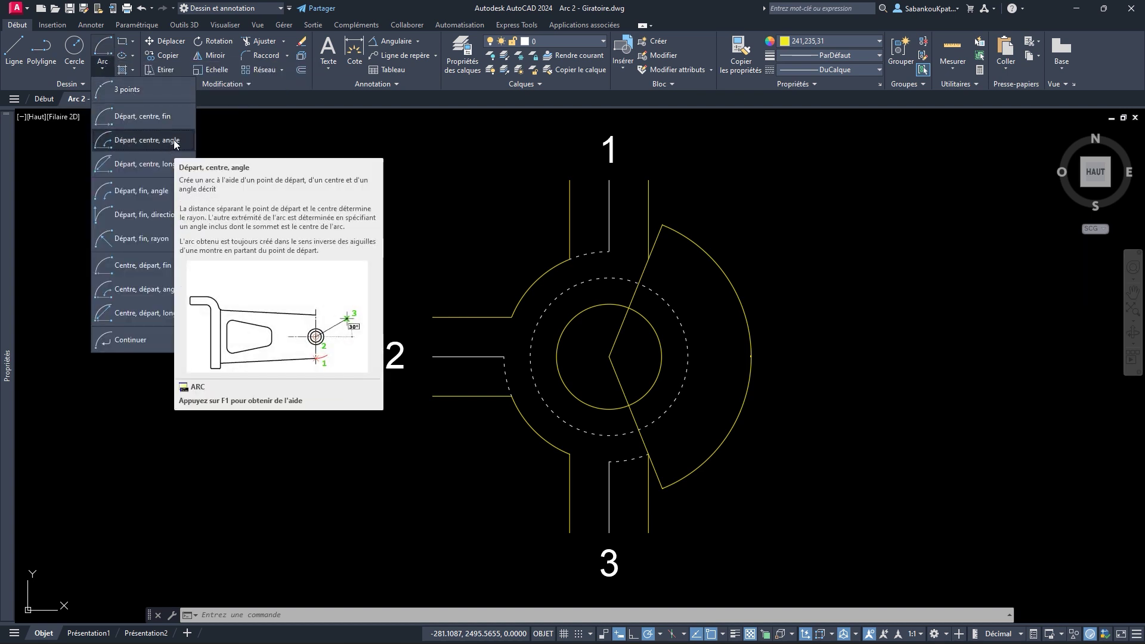
pyautogui.click(176, 142)
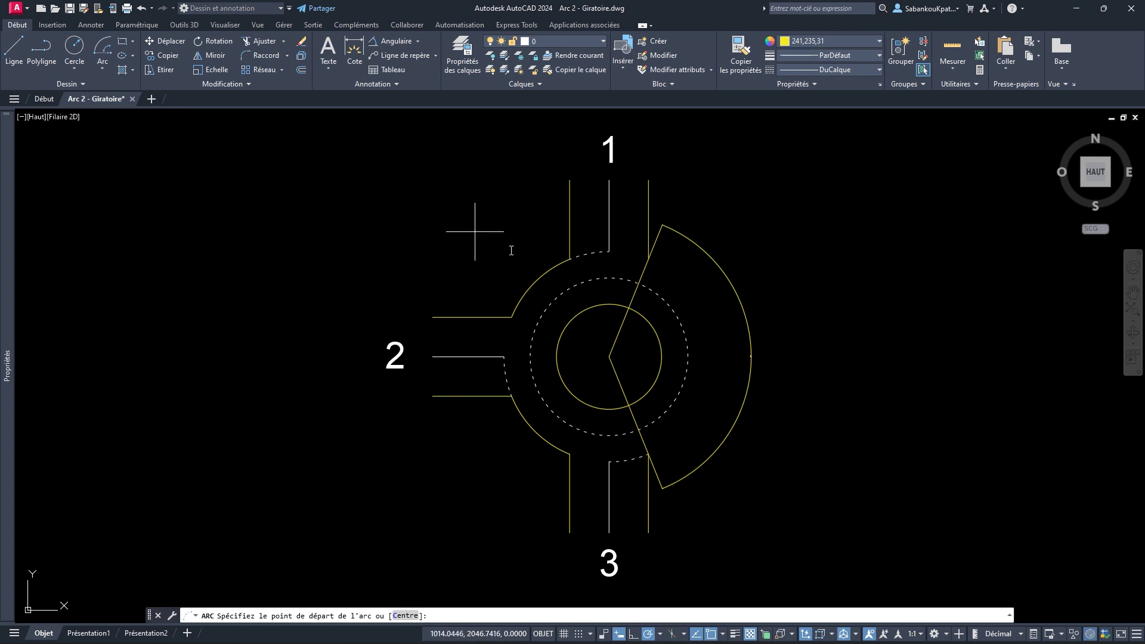
pyautogui.click(648, 454)
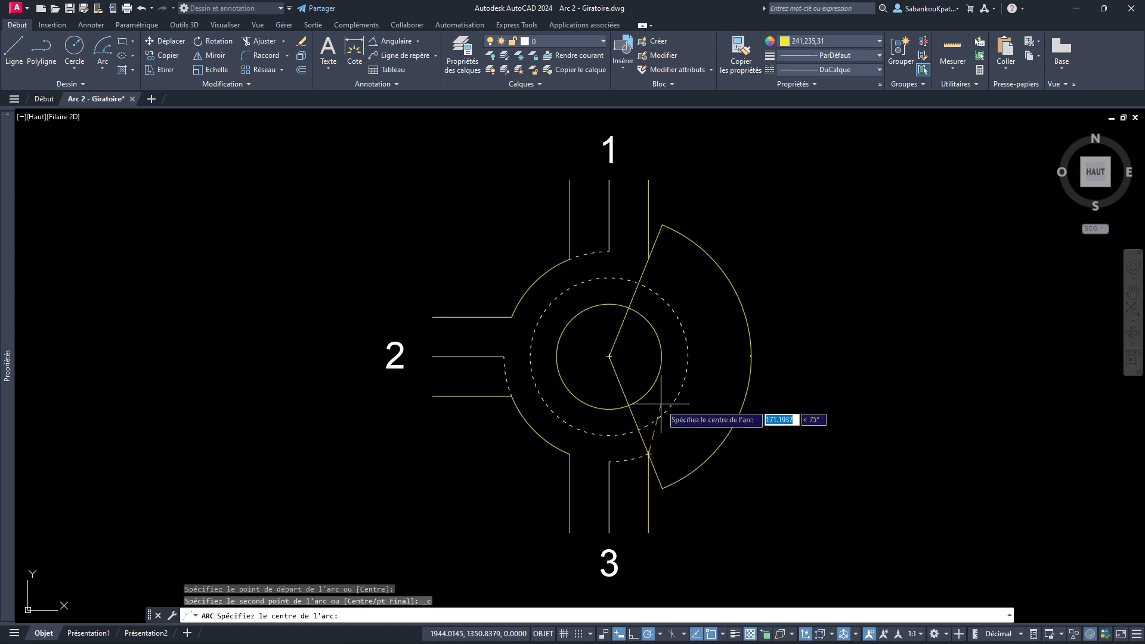
pyautogui.click(609, 356)
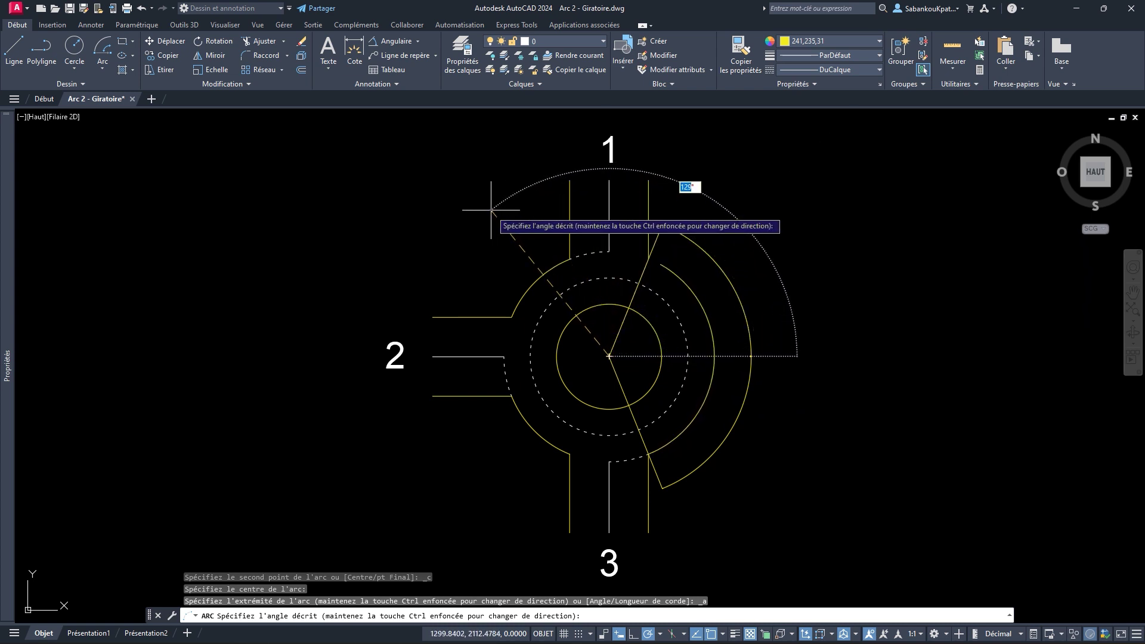
pyautogui.write('136')
pyautogui.press('Return')
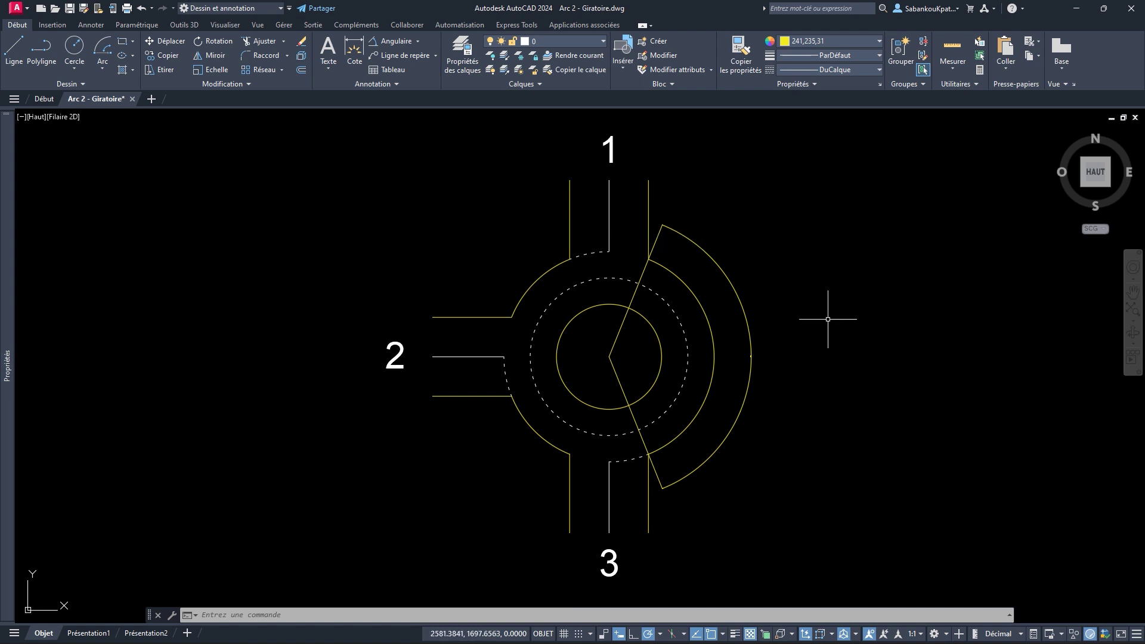
pyautogui.click(751, 378)
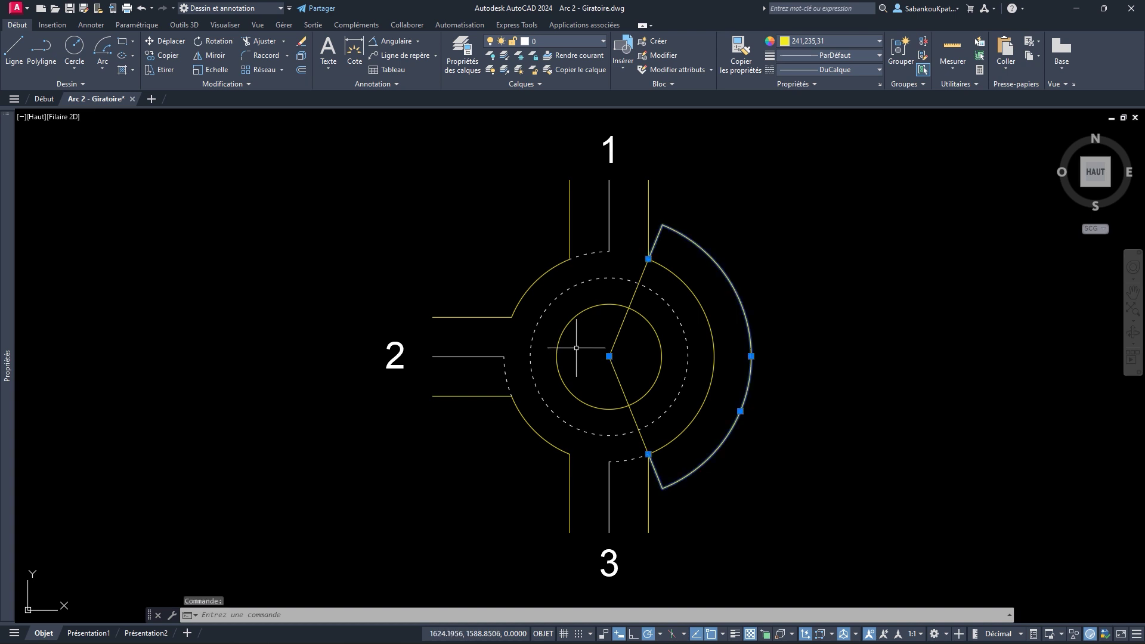
# Step: Erase the old wedge arc and its two radial lines from the roundabout centre
pyautogui.click(620, 379)
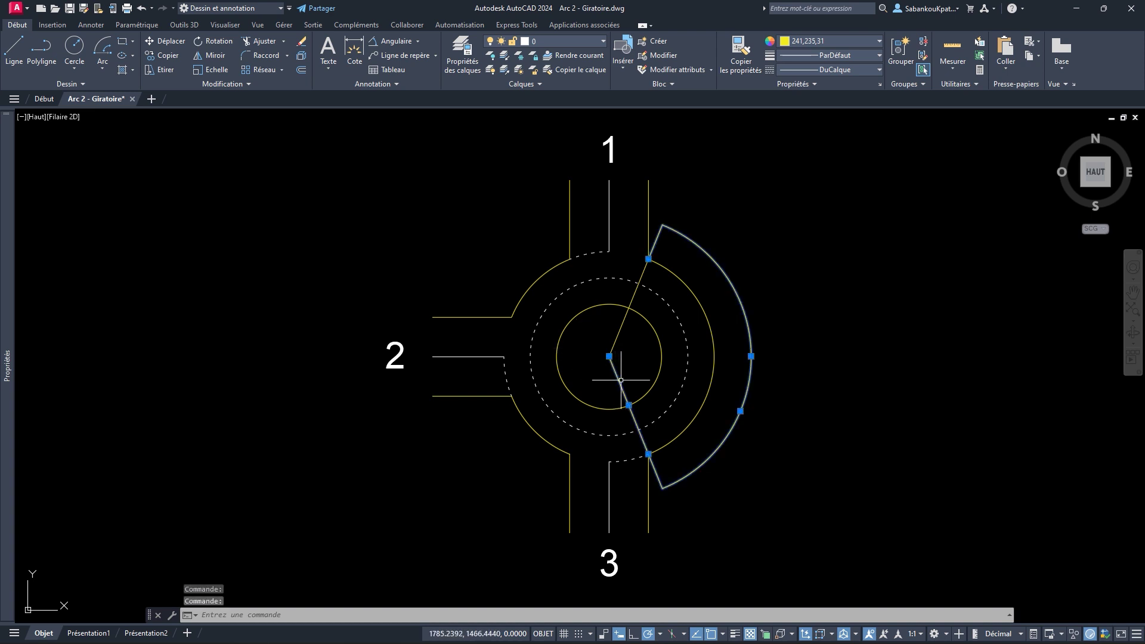
pyautogui.click(623, 322)
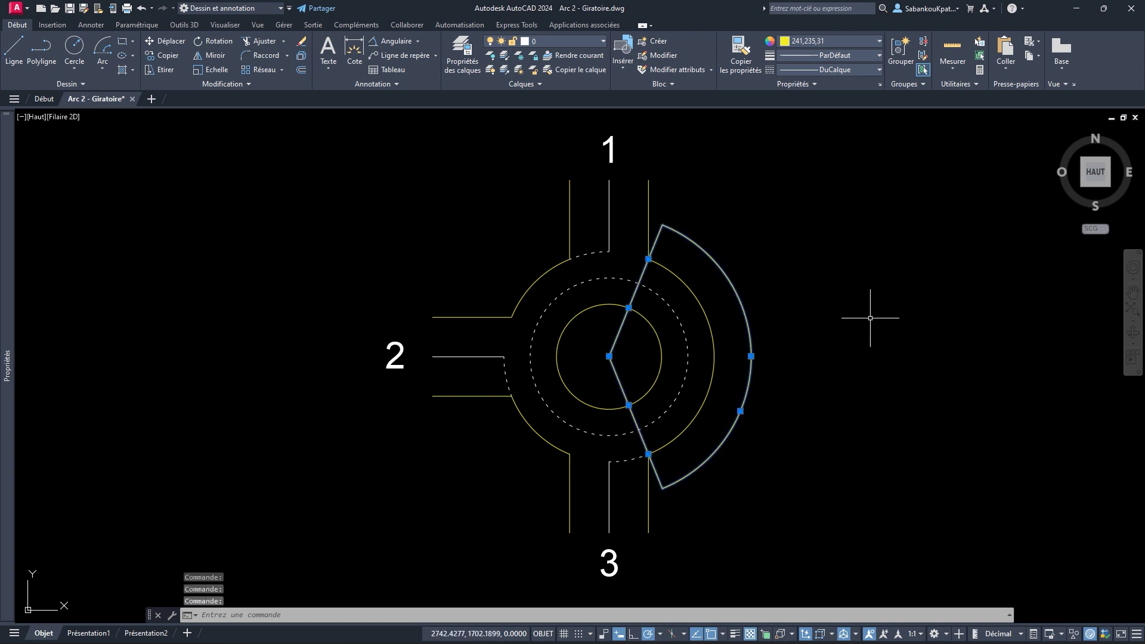
pyautogui.press('Delete')
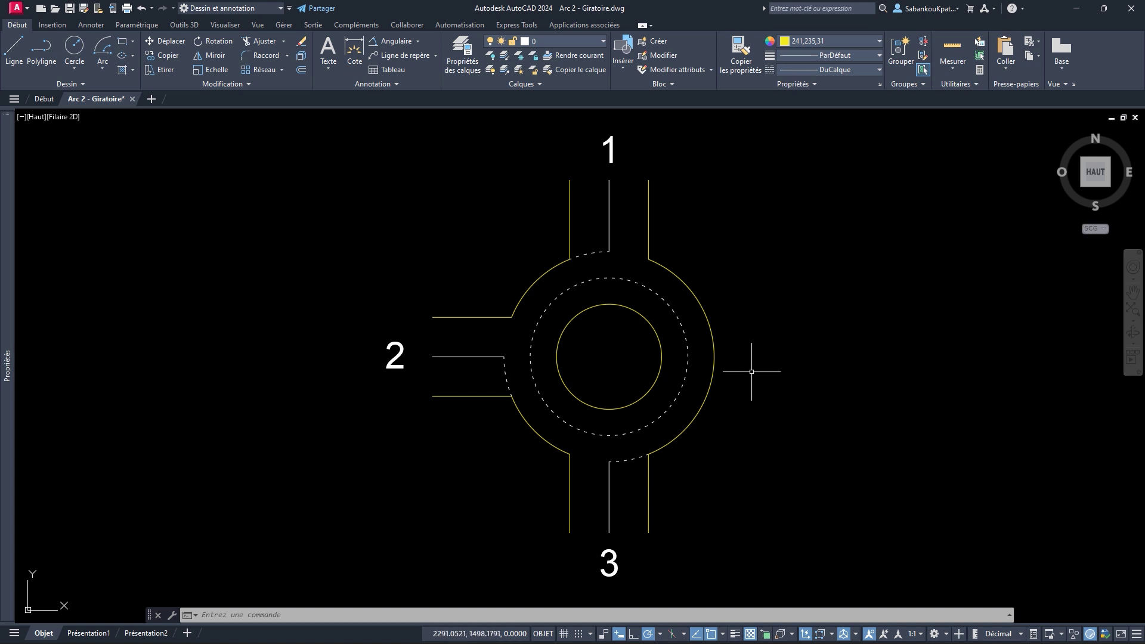
pyautogui.click(717, 368)
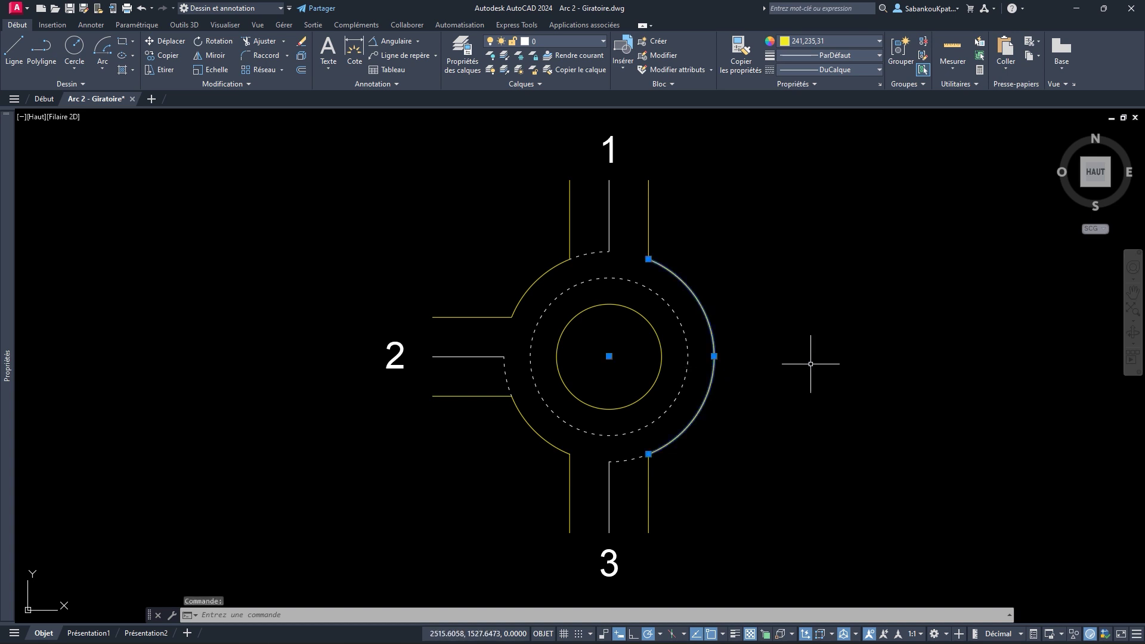
# Step: Delete the selected right outer arc of the roundabout
pyautogui.press('Delete')
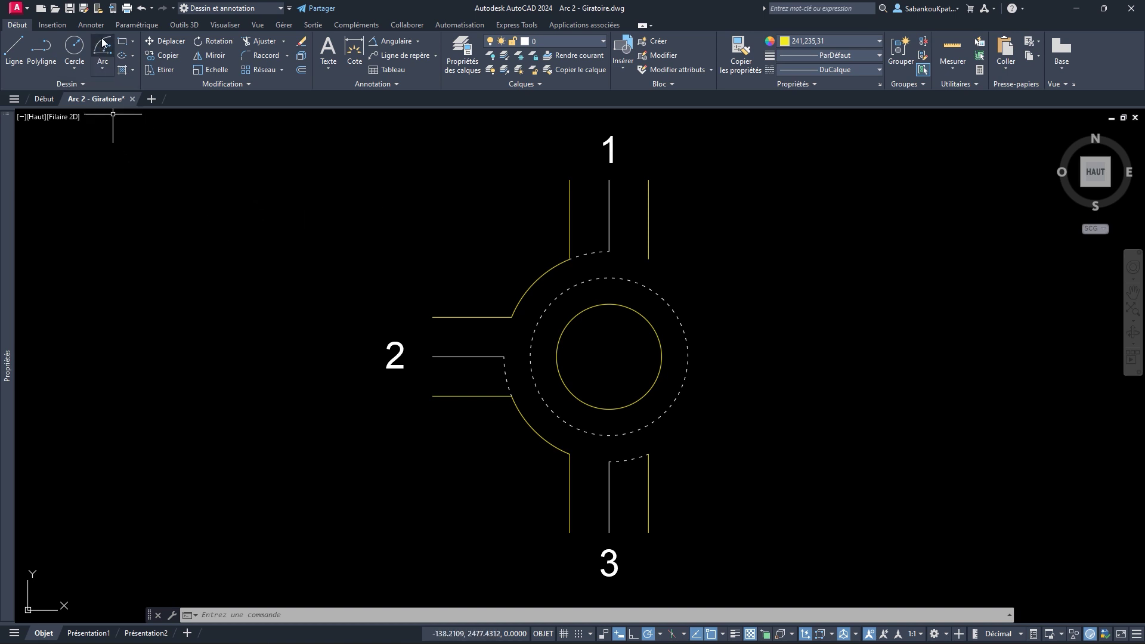
# Step: Draw a start-centre-chord-length arc from branch 3's edge end about the roundabout centre to branch 1
pyautogui.click(105, 69)
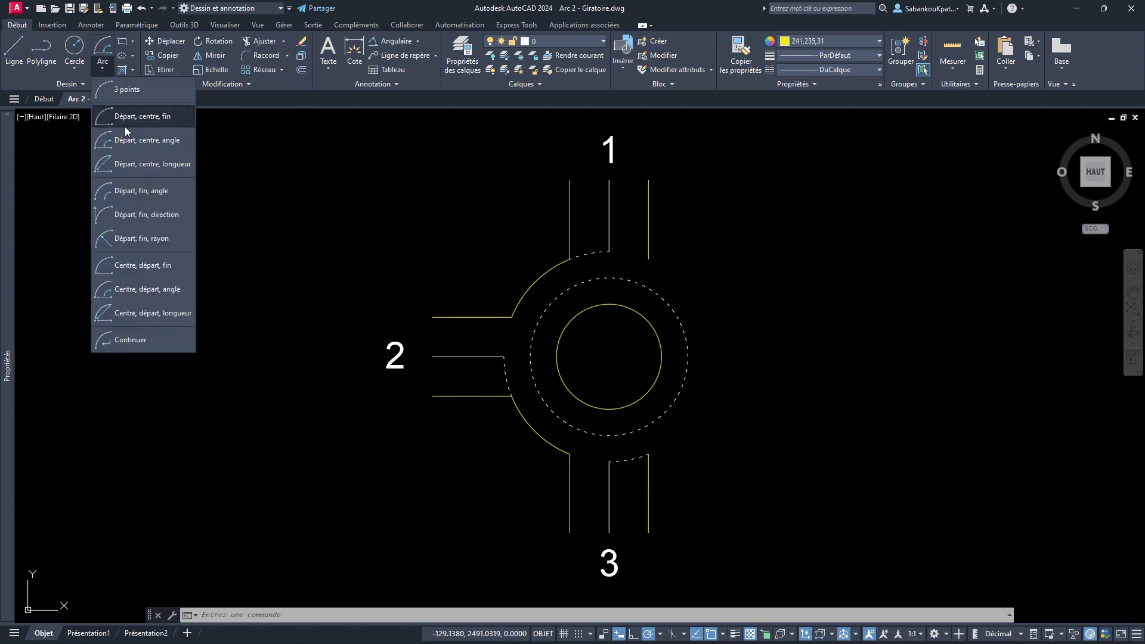
pyautogui.click(162, 162)
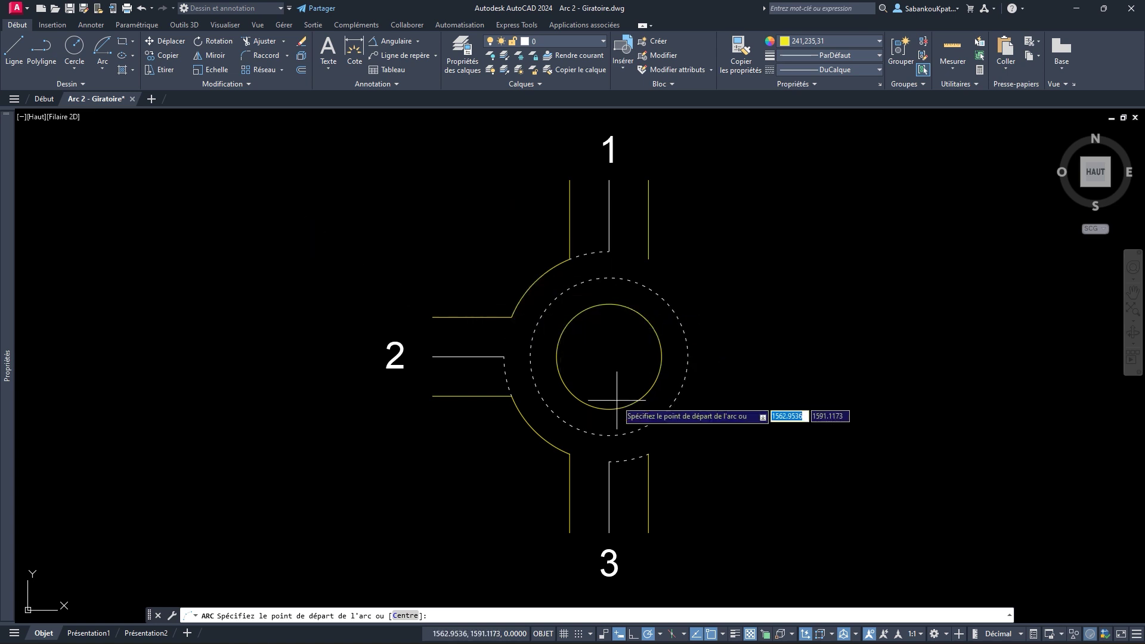
pyautogui.click(648, 454)
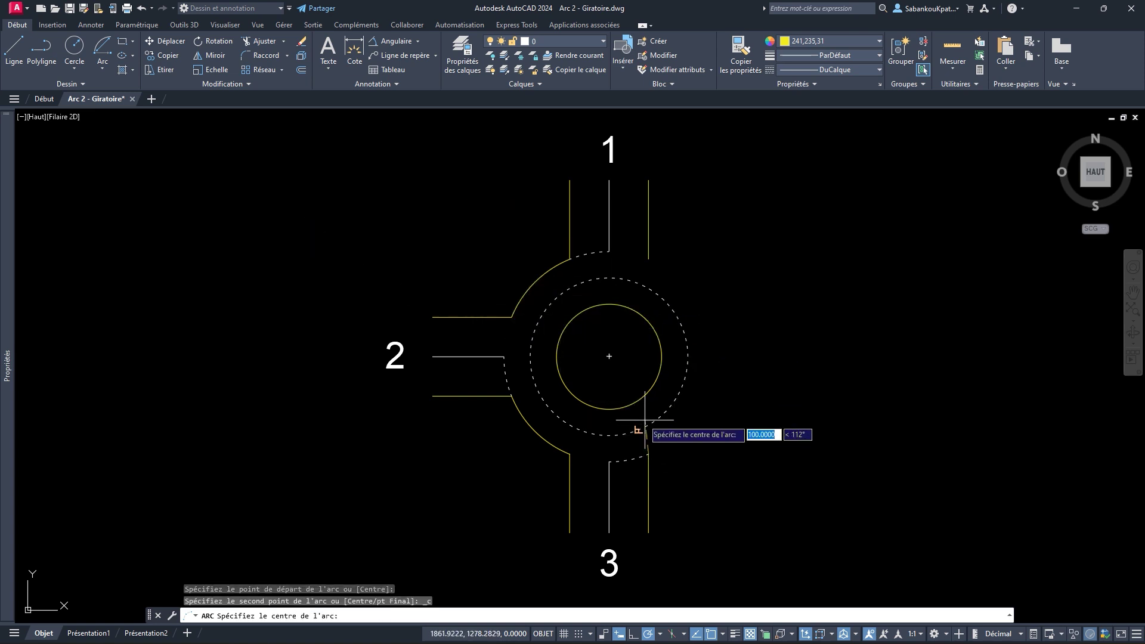
pyautogui.click(608, 357)
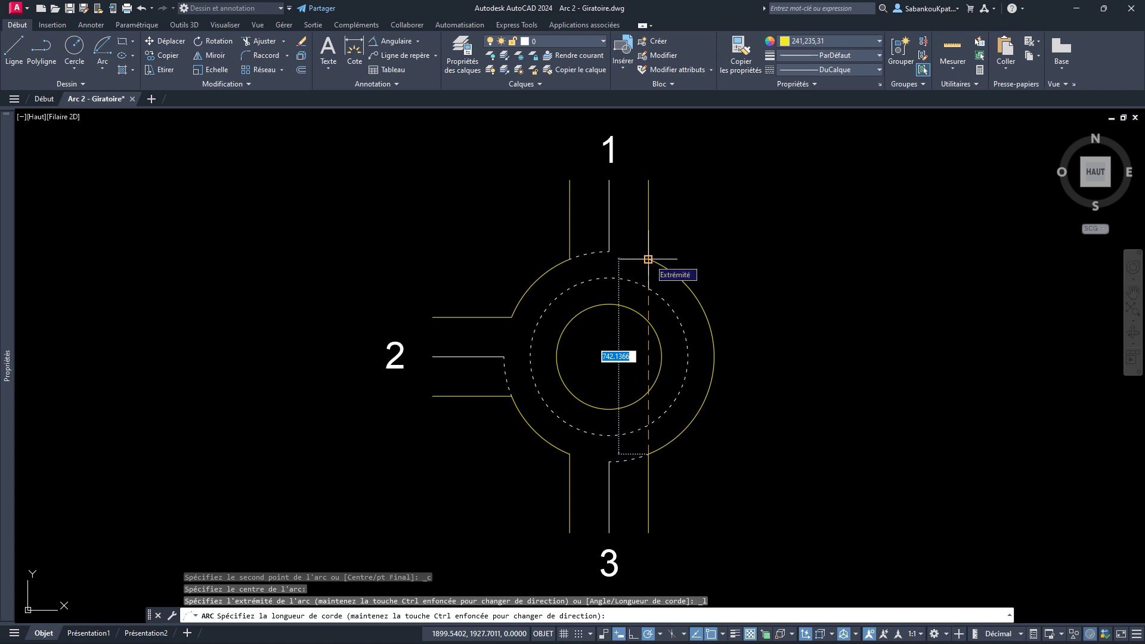
pyautogui.click(648, 259)
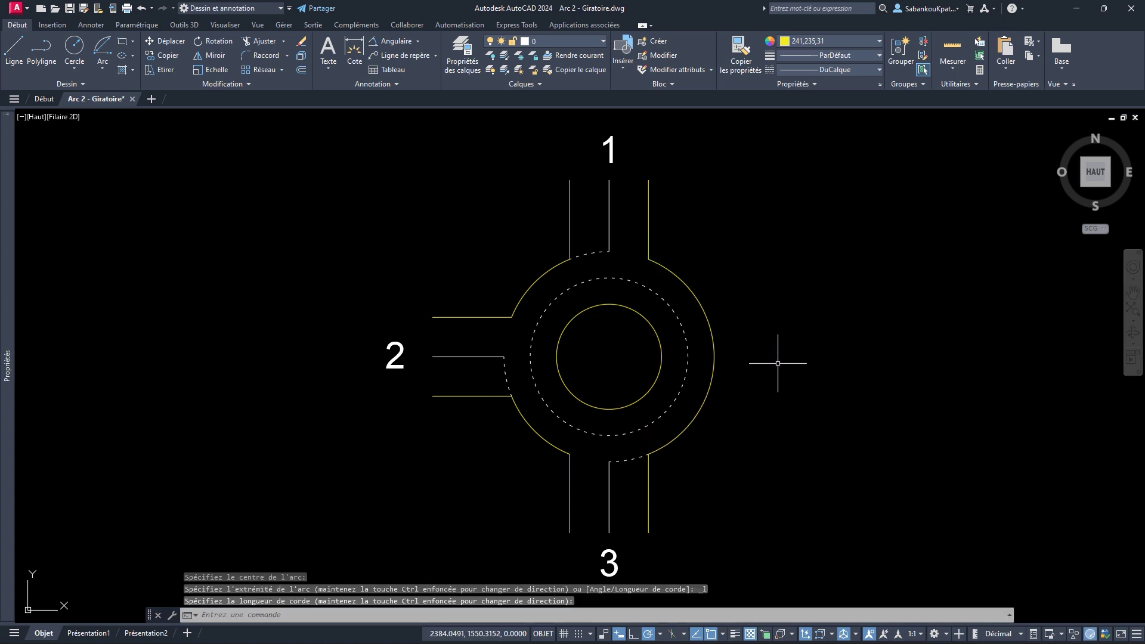